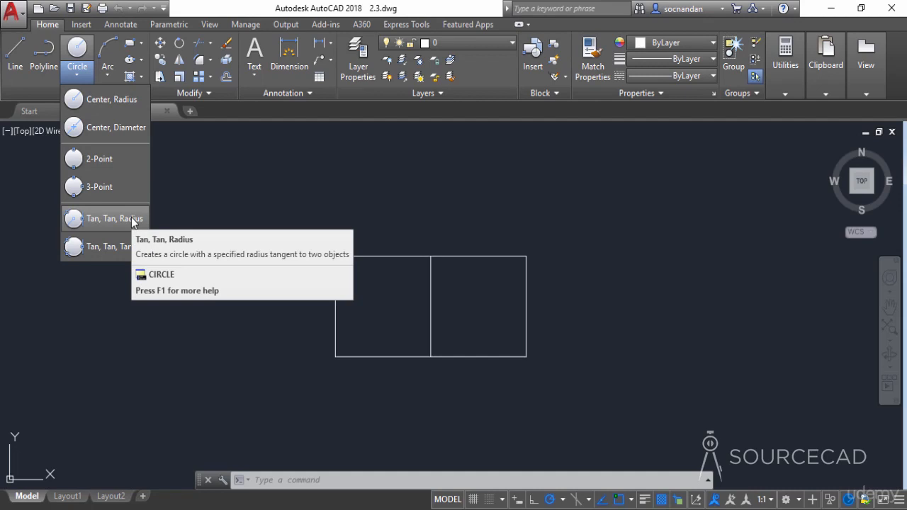
Draw a Center, Radius circle of radius 1 centred on the midpoint of the rectangle's vertical dividing line
{"action": "left_click", "coordinate": [115, 102]}
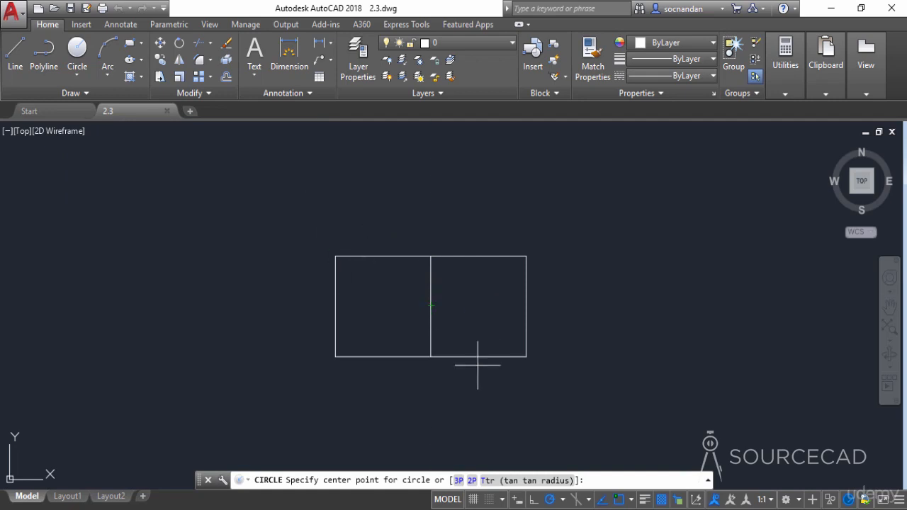
{"action": "left_click", "coordinate": [431, 306]}
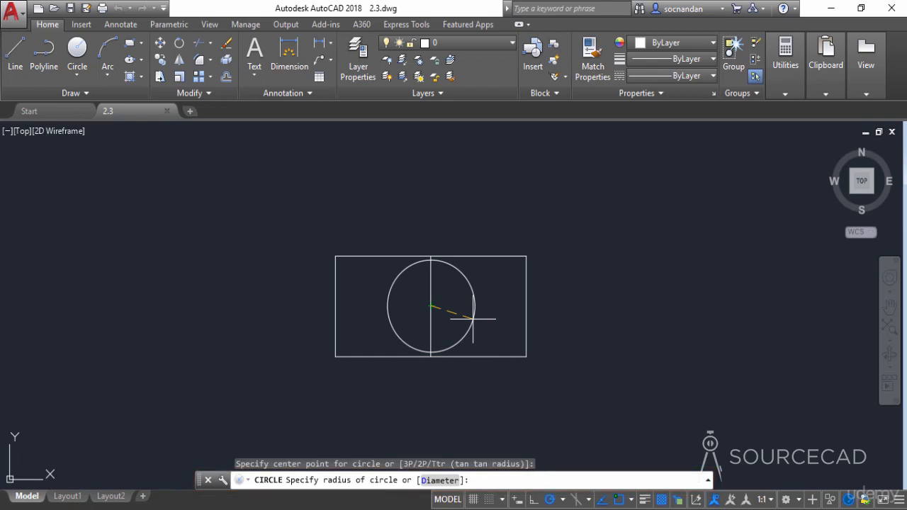
{"action": "type", "text": "1"}
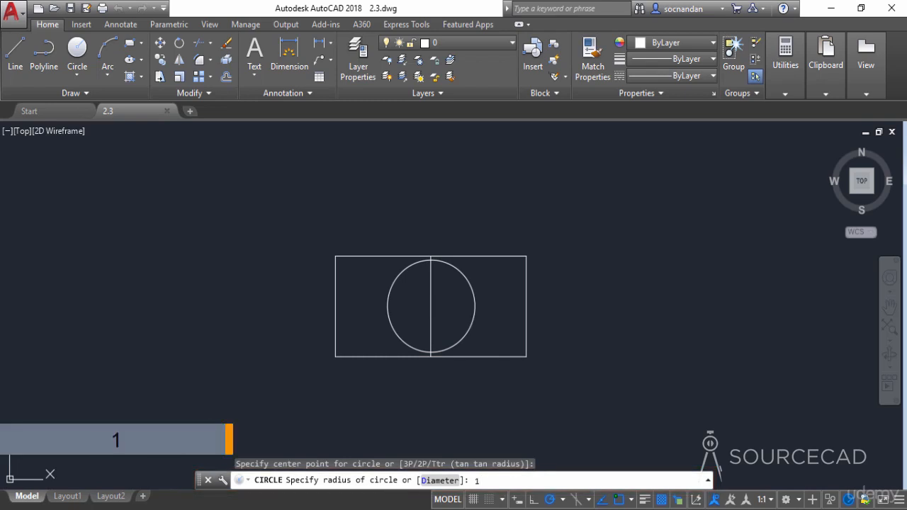
{"action": "key", "text": "Return"}
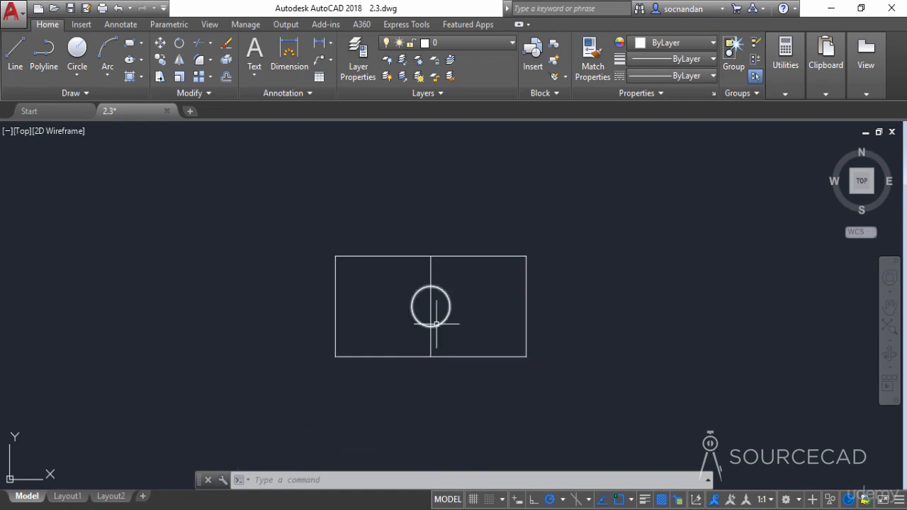
Draw a concentric circle of diameter 3 around the small circle using the Center, Diameter method
{"action": "left_click", "coordinate": [78, 77]}
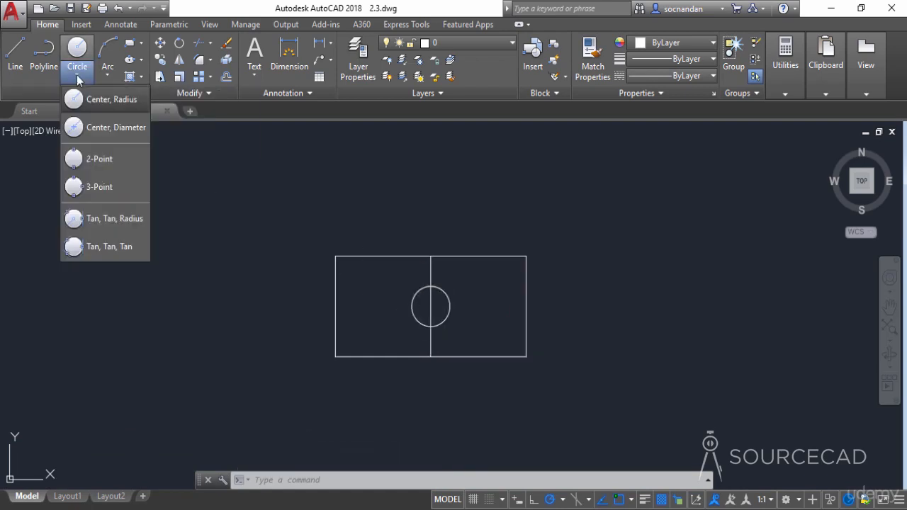
{"action": "left_click", "coordinate": [119, 129]}
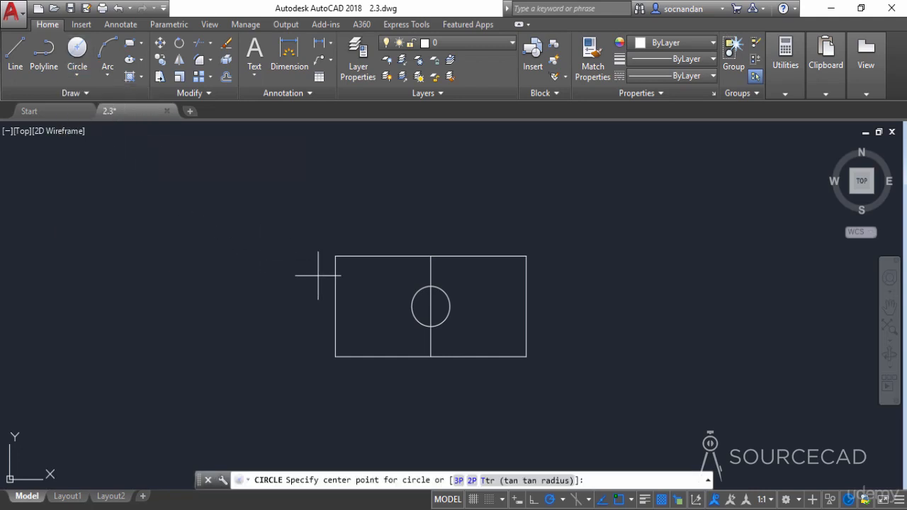
{"action": "left_click", "coordinate": [428, 309]}
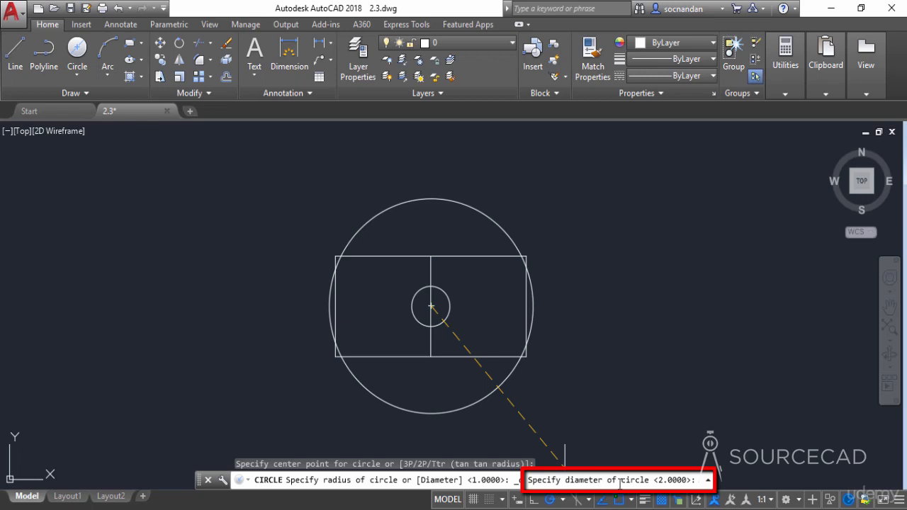
{"action": "type", "text": "3"}
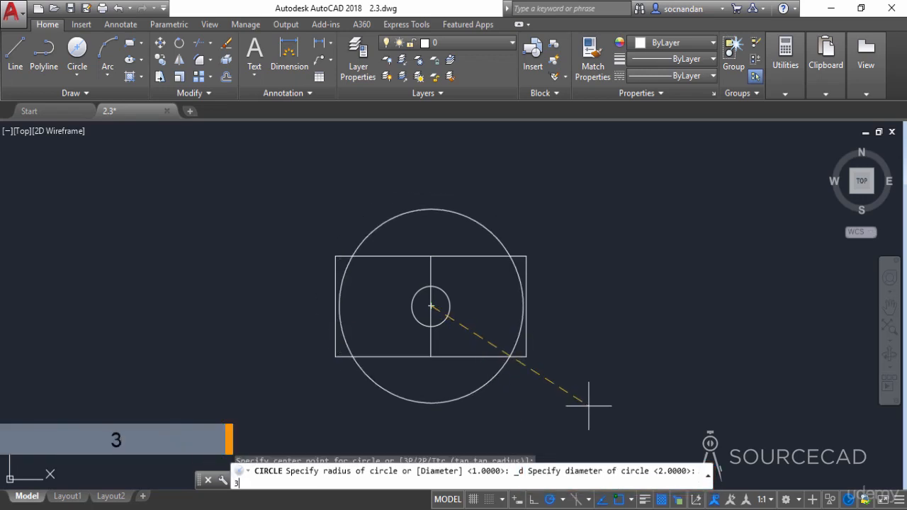
{"action": "key", "text": "Return"}
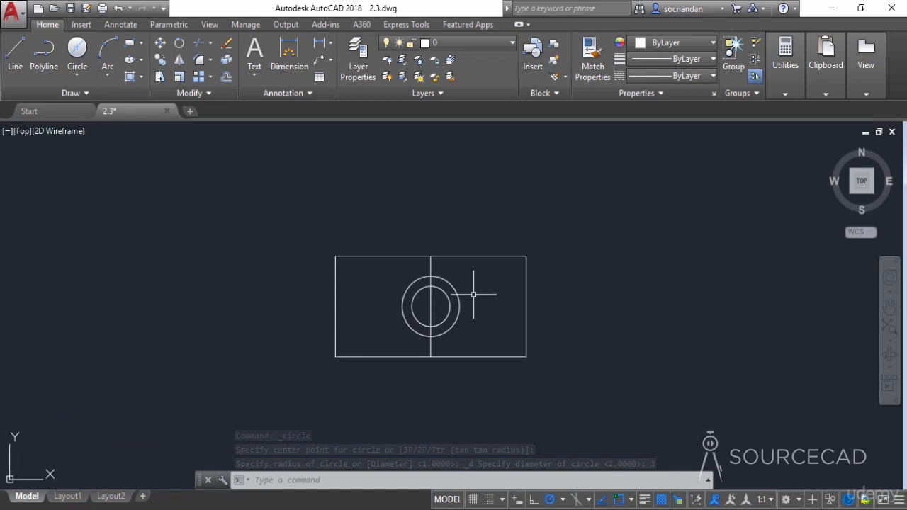
Draw a third concentric circle with the Center, Radius method, switching to the Diameter option and entering 4
{"action": "left_click", "coordinate": [83, 75]}
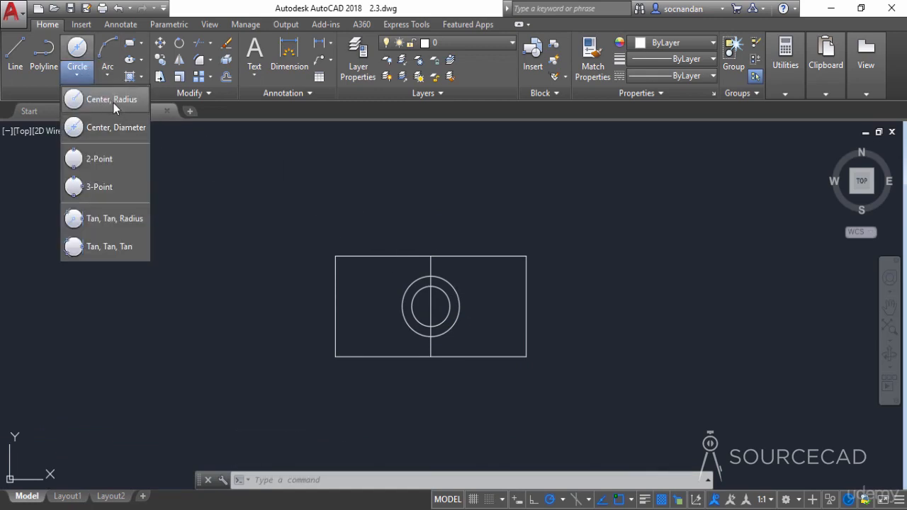
{"action": "left_click", "coordinate": [112, 102]}
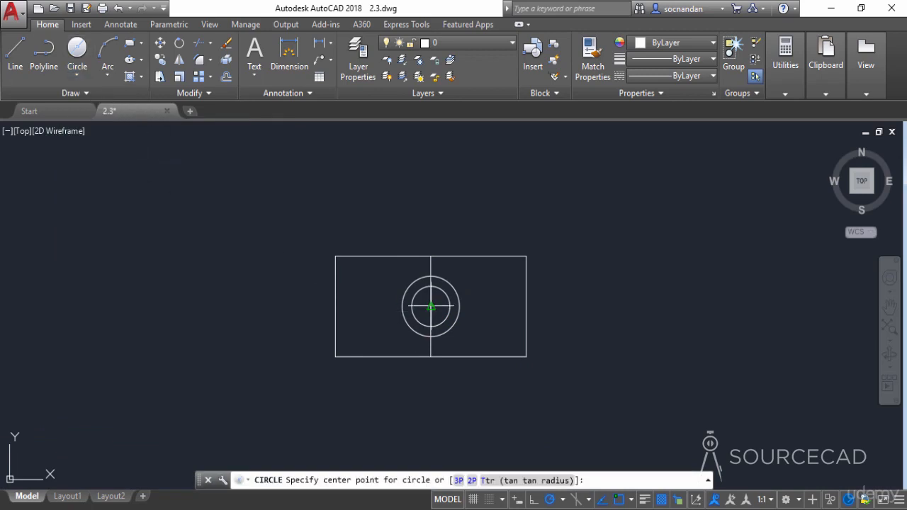
{"action": "left_click", "coordinate": [430, 306]}
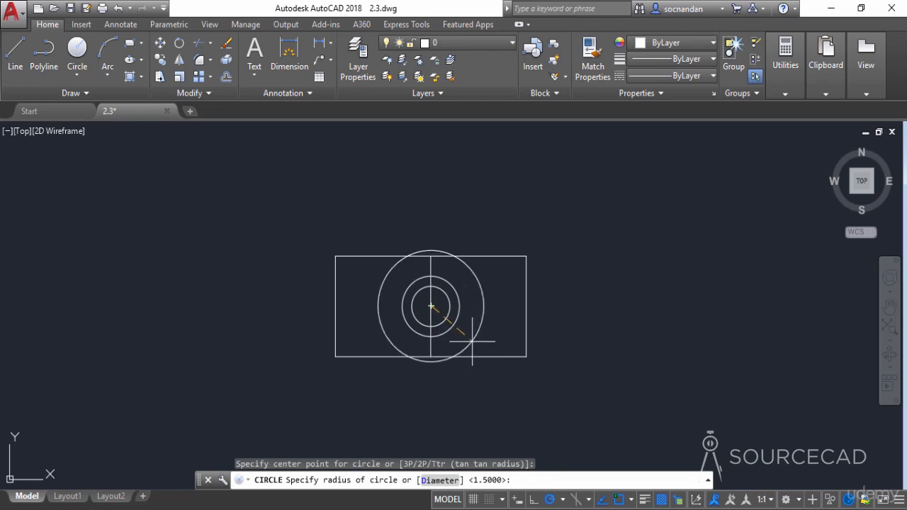
{"action": "left_click", "coordinate": [440, 481]}
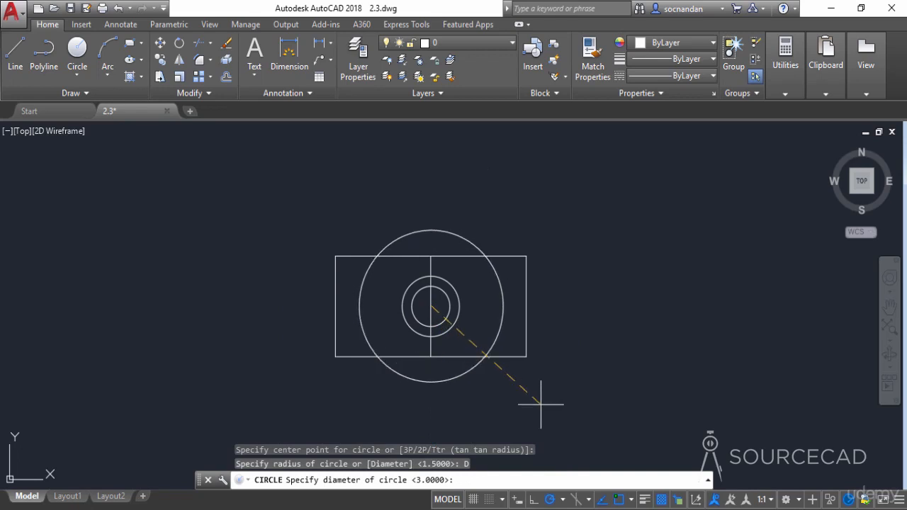
{"action": "type", "text": "4"}
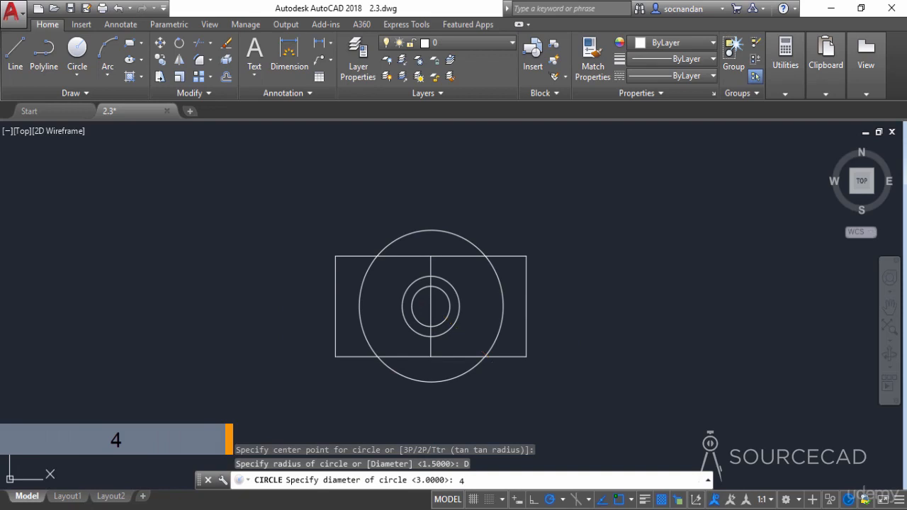
{"action": "key", "text": "Return"}
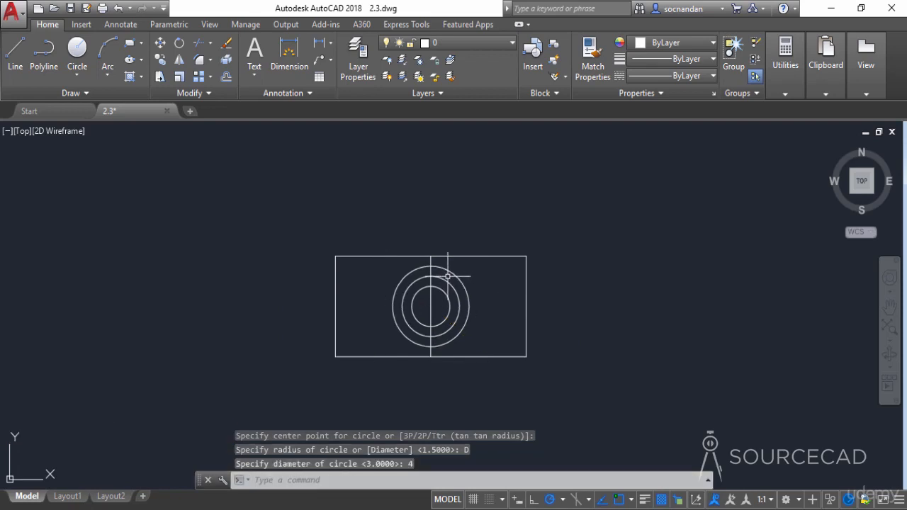
Select the three concentric circles together and erase them, keeping the rectangle and its dividing line
{"action": "mouse_move", "coordinate": [448, 271]}
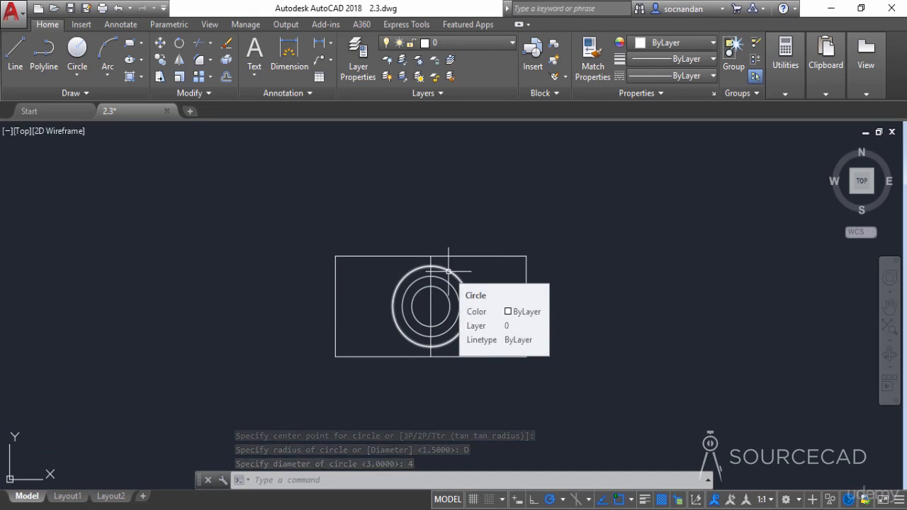
{"action": "left_click", "coordinate": [486, 317]}
{"action": "left_click", "coordinate": [446, 271]}
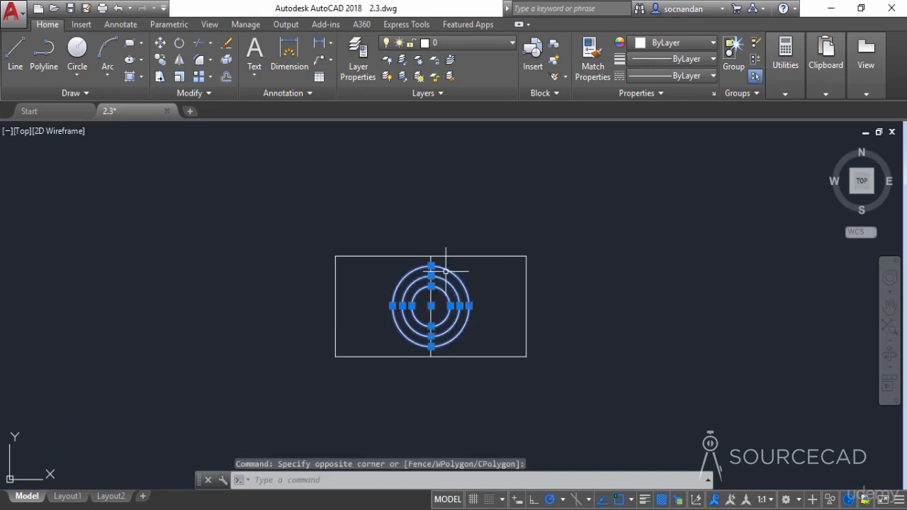
{"action": "right_click", "coordinate": [462, 222]}
{"action": "left_click", "coordinate": [493, 273]}
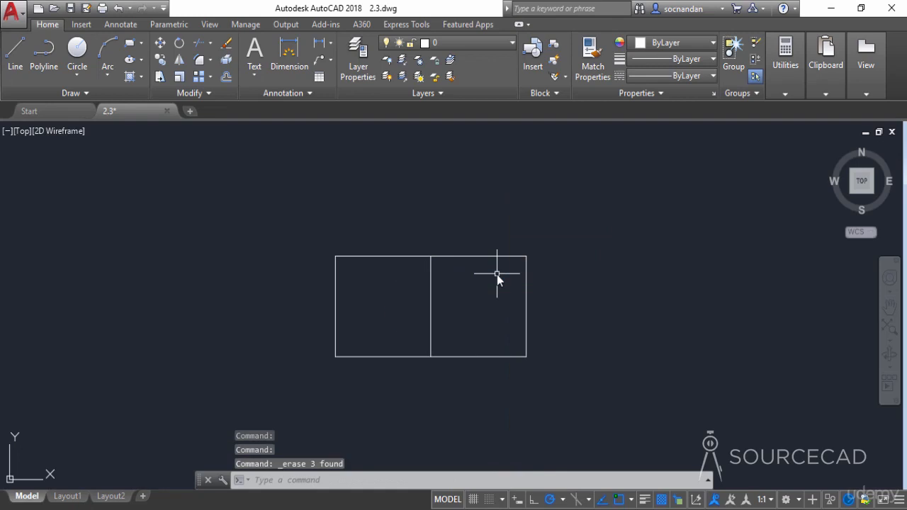
Draw a 2-Point circle whose diameter runs from the upper-left to the lower-left corner of the rectangle
{"action": "left_click", "coordinate": [85, 78]}
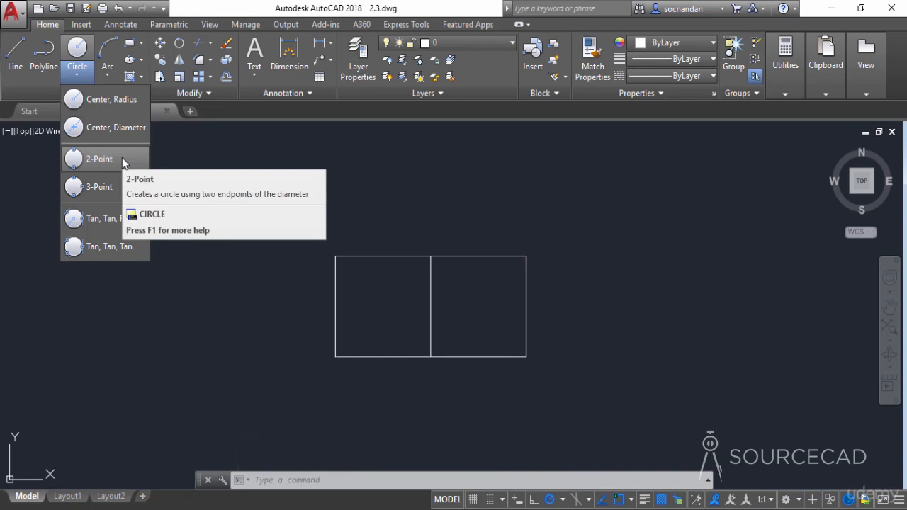
{"action": "left_click", "coordinate": [99, 159]}
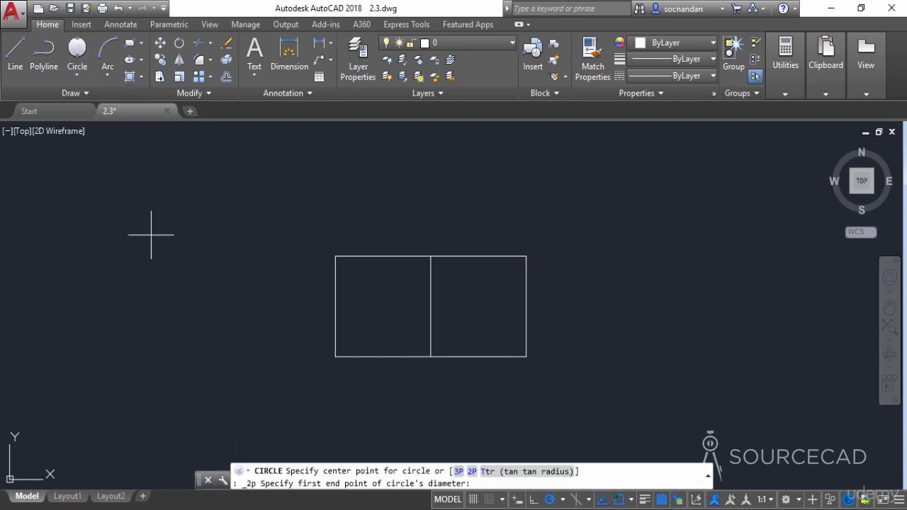
{"action": "left_click", "coordinate": [335, 255]}
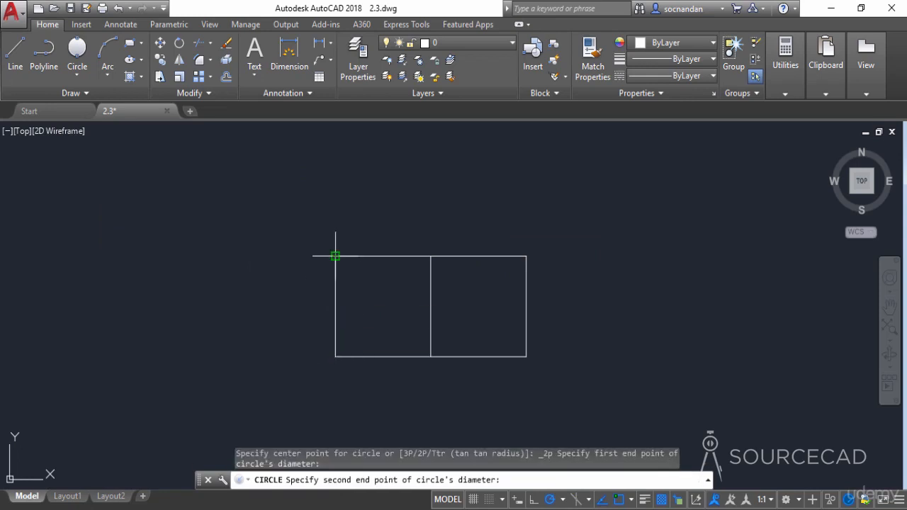
{"action": "left_click", "coordinate": [335, 355]}
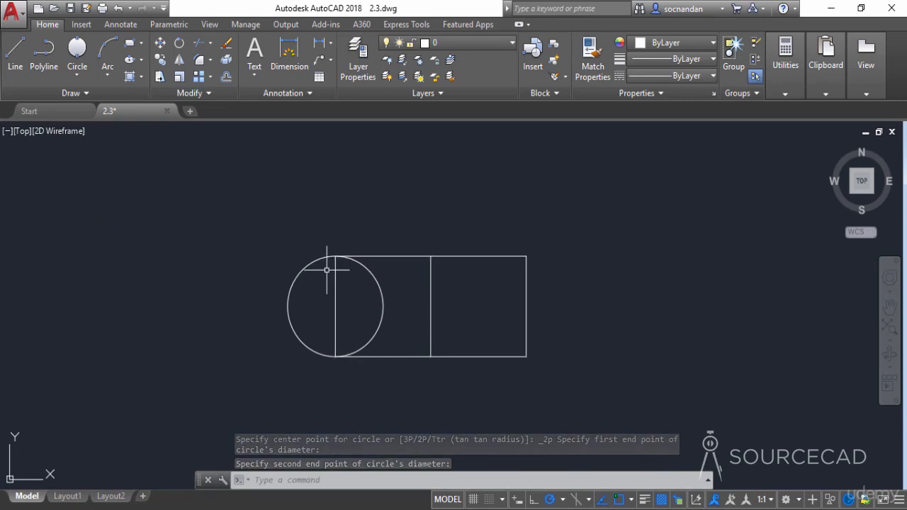
Draw a 3-Point circle in the right half through the midpoints of the dividing line and right edge and the middle of its bottom side
{"action": "left_click", "coordinate": [81, 74]}
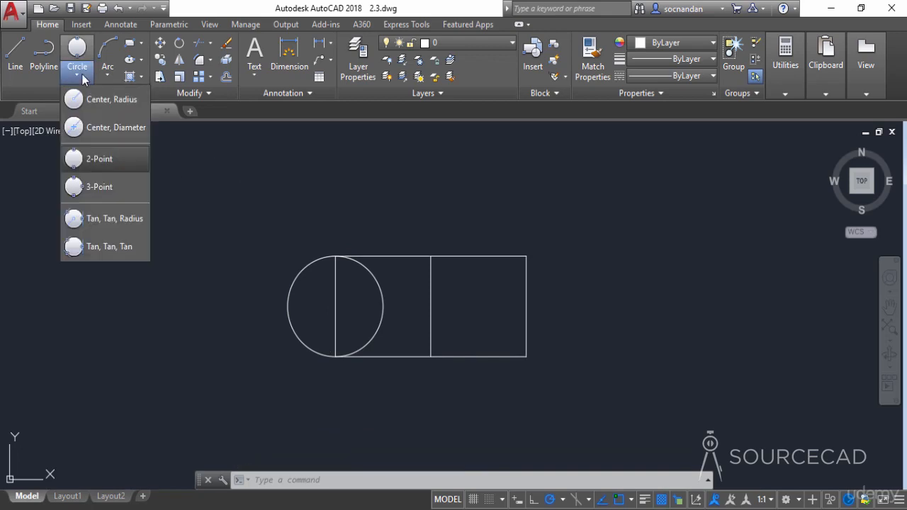
{"action": "left_click", "coordinate": [106, 190]}
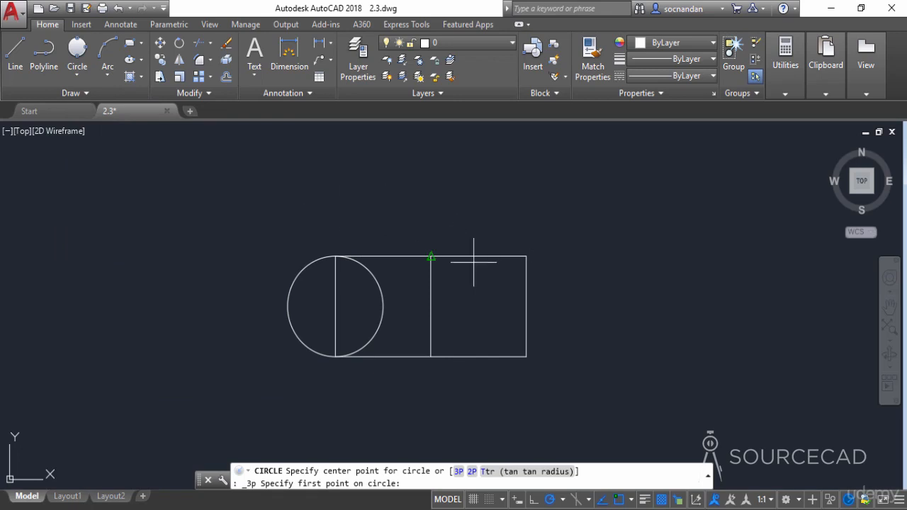
{"action": "left_click", "coordinate": [431, 306]}
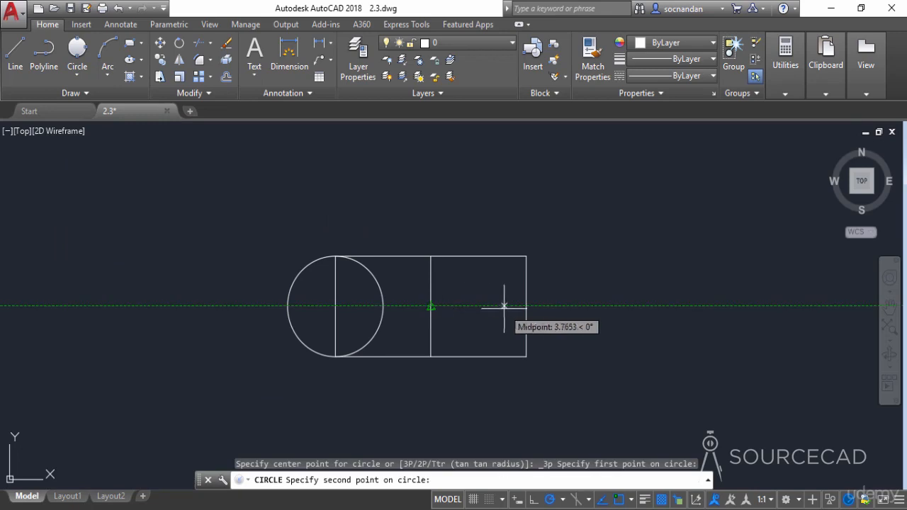
{"action": "left_click", "coordinate": [526, 306]}
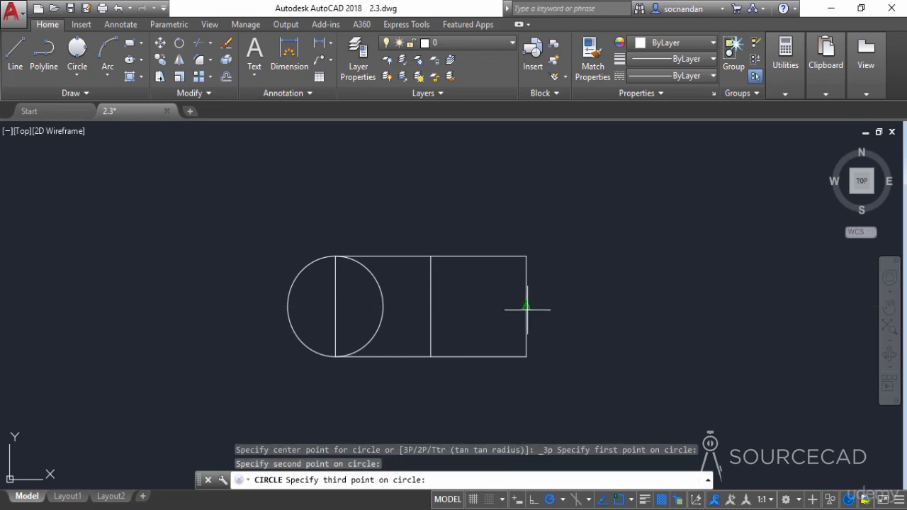
{"action": "left_click", "coordinate": [479, 356]}
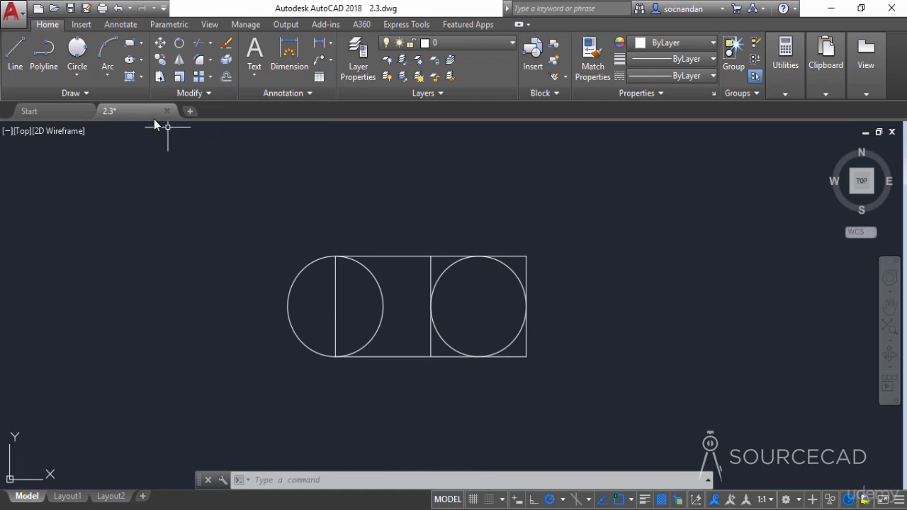
Draw a Tan, Tan, Radius circle of radius 2 tangent to the left circle and the rectangle's top edge, leaving nothing selected
{"action": "left_click", "coordinate": [77, 76]}
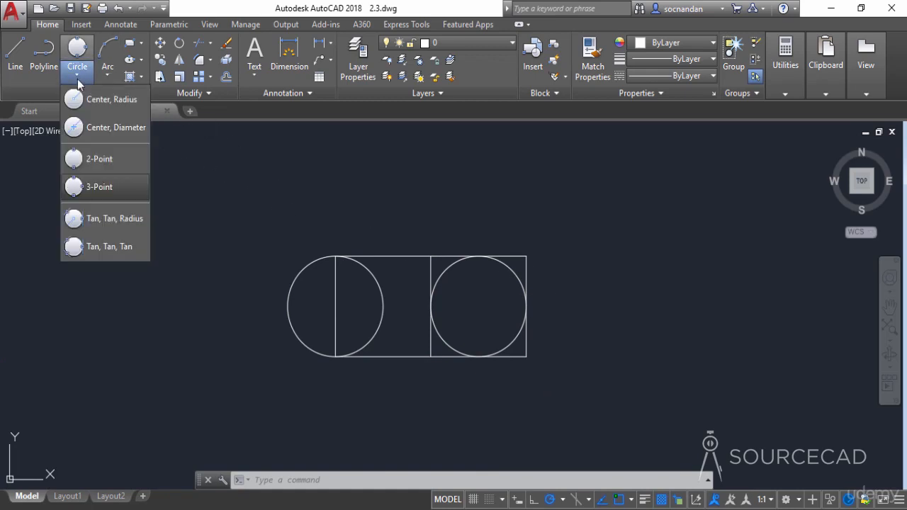
{"action": "left_click", "coordinate": [106, 221]}
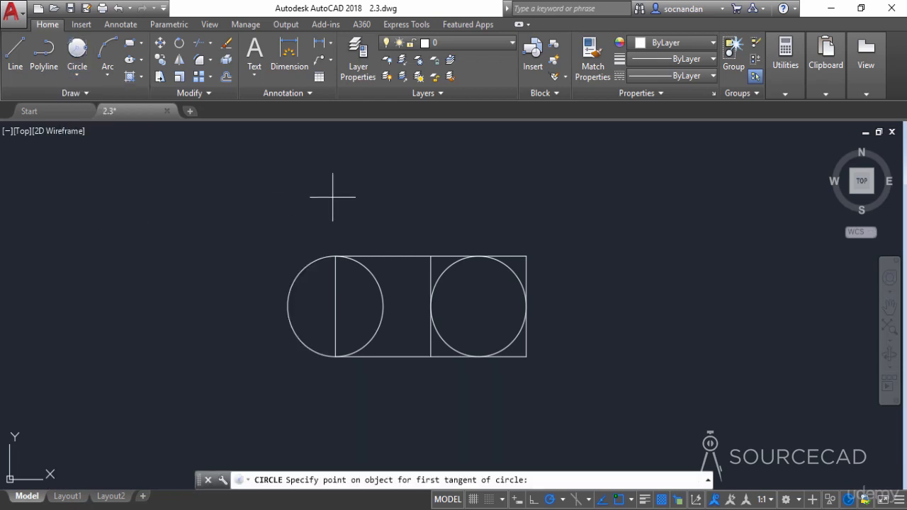
{"action": "left_click", "coordinate": [375, 285]}
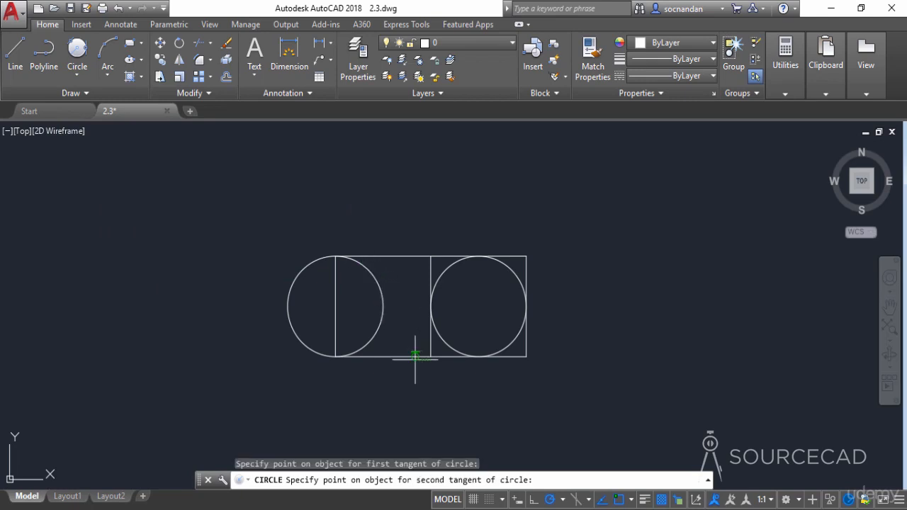
{"action": "left_click", "coordinate": [405, 255]}
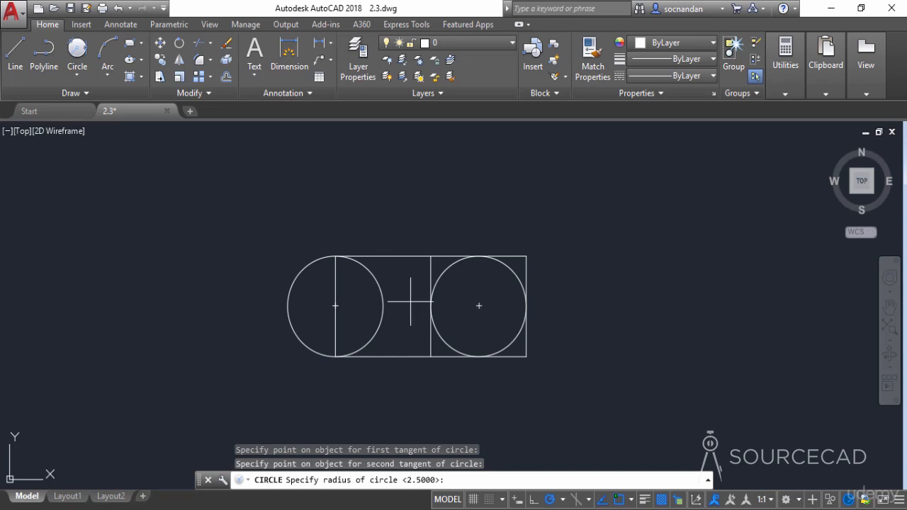
{"action": "type", "text": "2"}
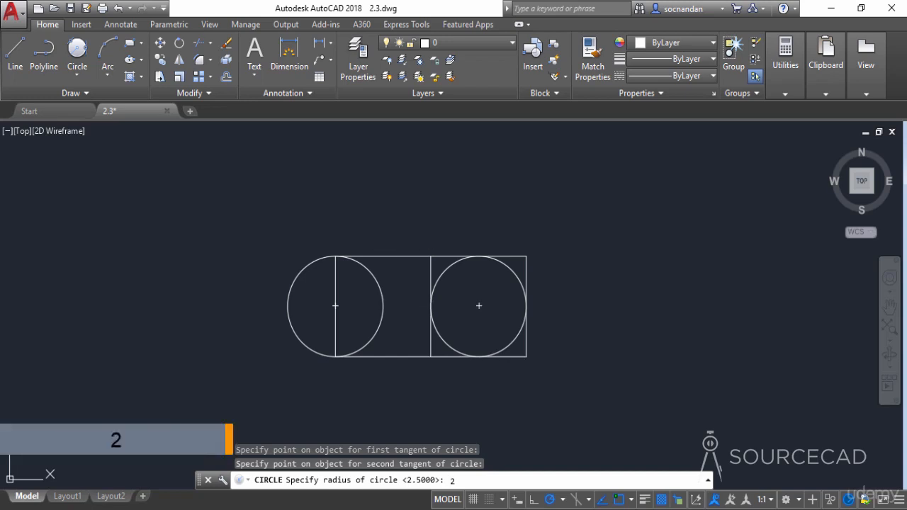
{"action": "key", "text": "Return"}
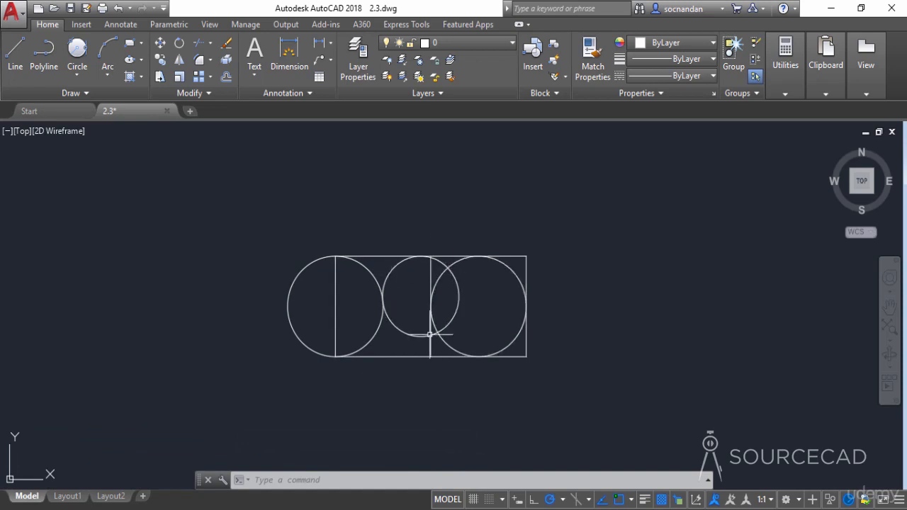
{"action": "left_click", "coordinate": [433, 269]}
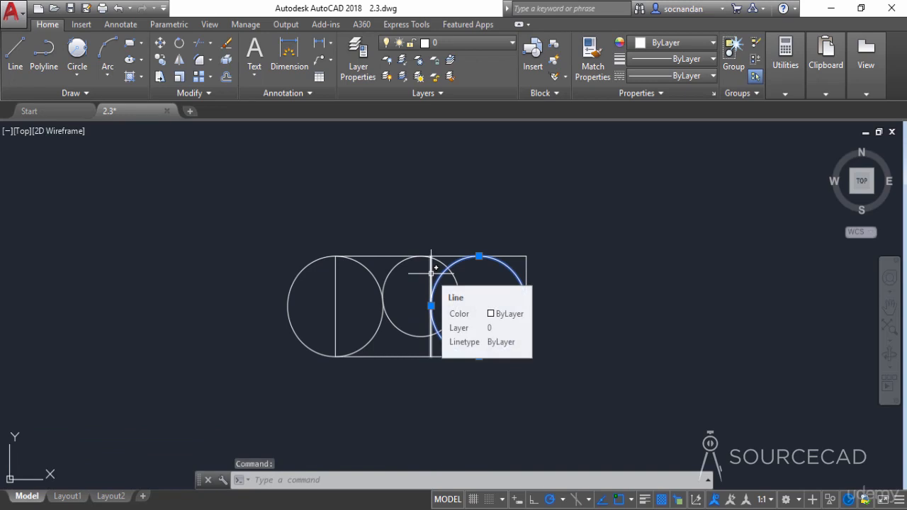
{"action": "key", "text": "Escape"}
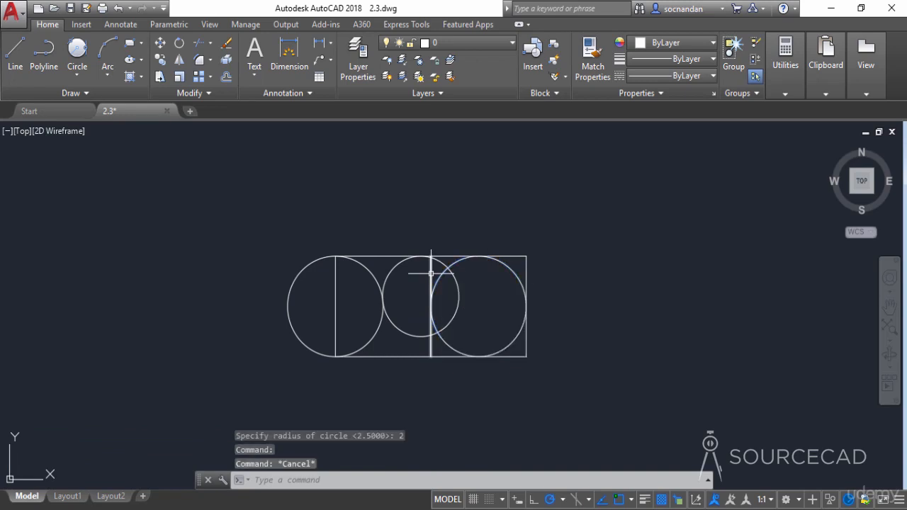
Erase the rectangle's vertical dividing line together with the middle circle of radius 2
{"action": "left_click", "coordinate": [427, 270]}
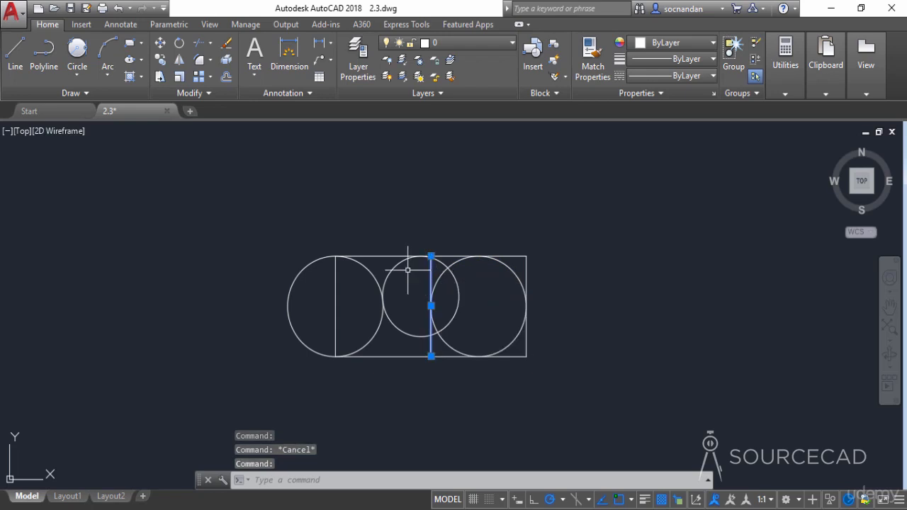
{"action": "left_click", "coordinate": [397, 277]}
{"action": "right_click", "coordinate": [409, 190]}
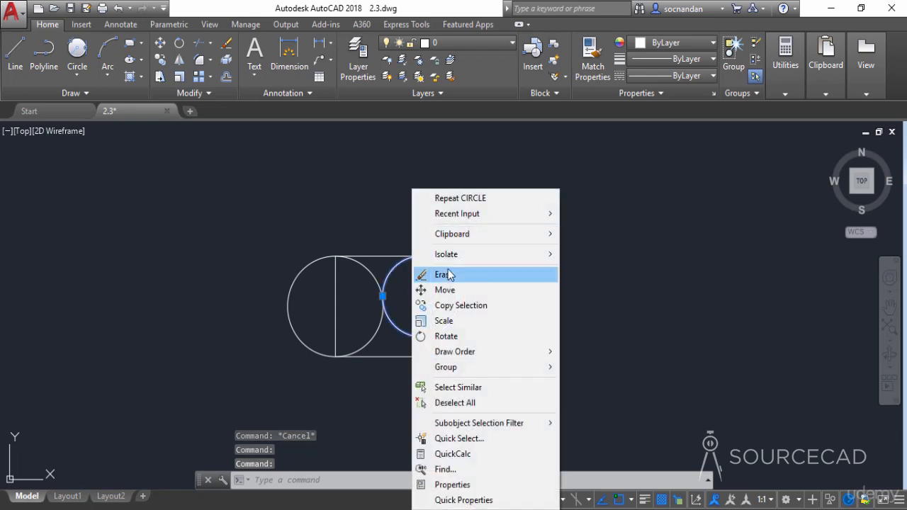
{"action": "left_click", "coordinate": [446, 272]}
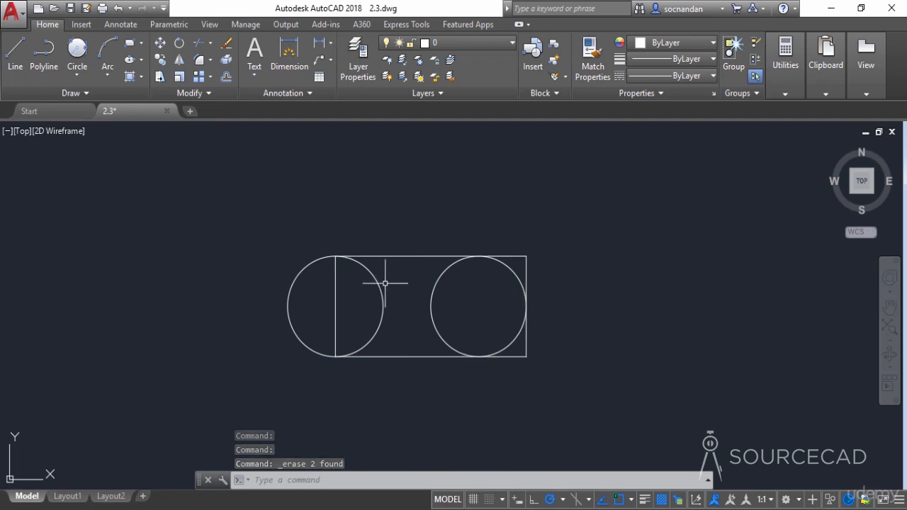
Draw a Tan, Tan, Tan circle touching the left circle, the rectangle's top edge and the right circle
{"action": "left_click", "coordinate": [68, 77]}
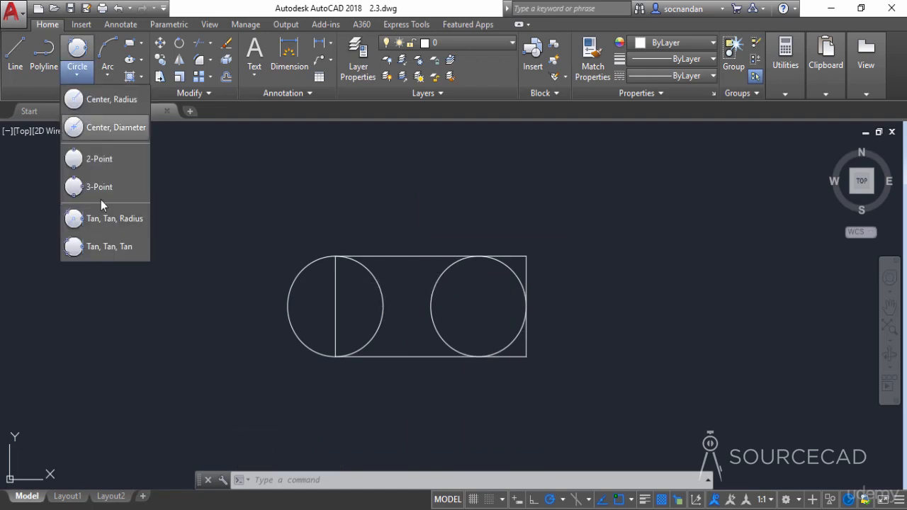
{"action": "left_click", "coordinate": [110, 246]}
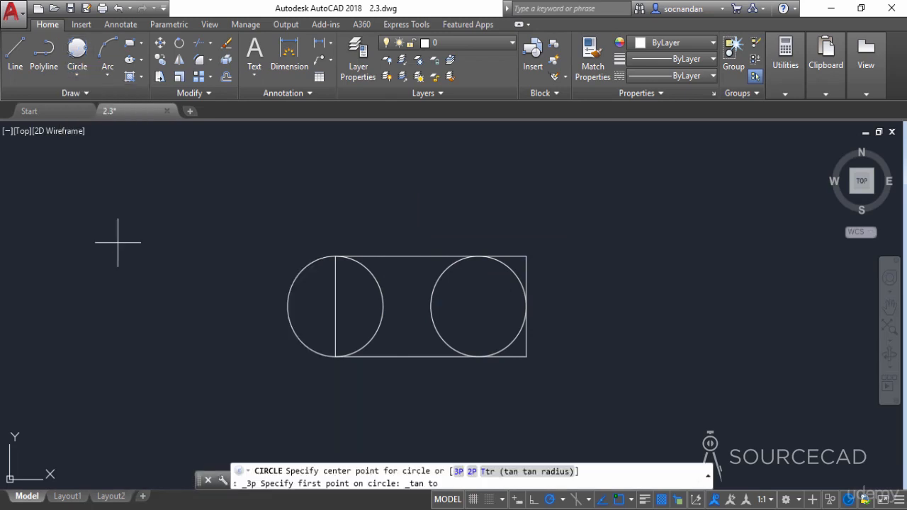
{"action": "left_click", "coordinate": [362, 280]}
{"action": "left_click", "coordinate": [410, 255]}
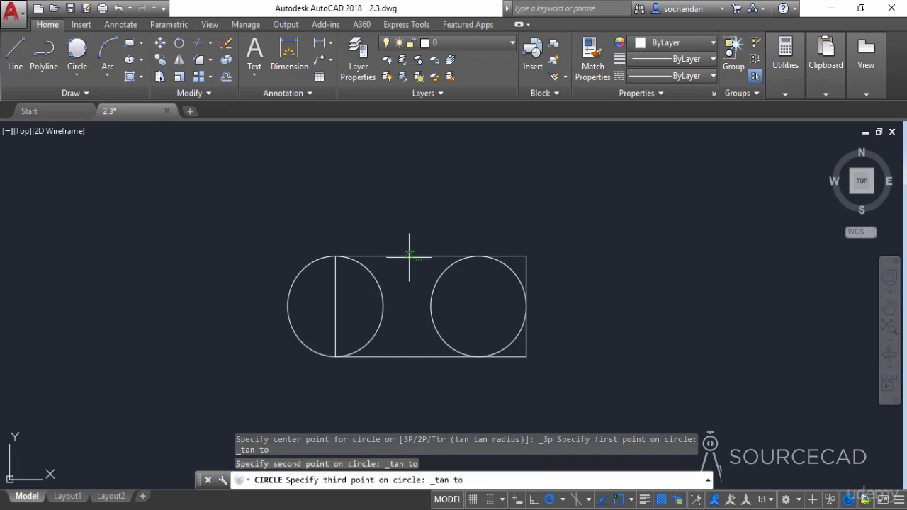
{"action": "left_click", "coordinate": [433, 289]}
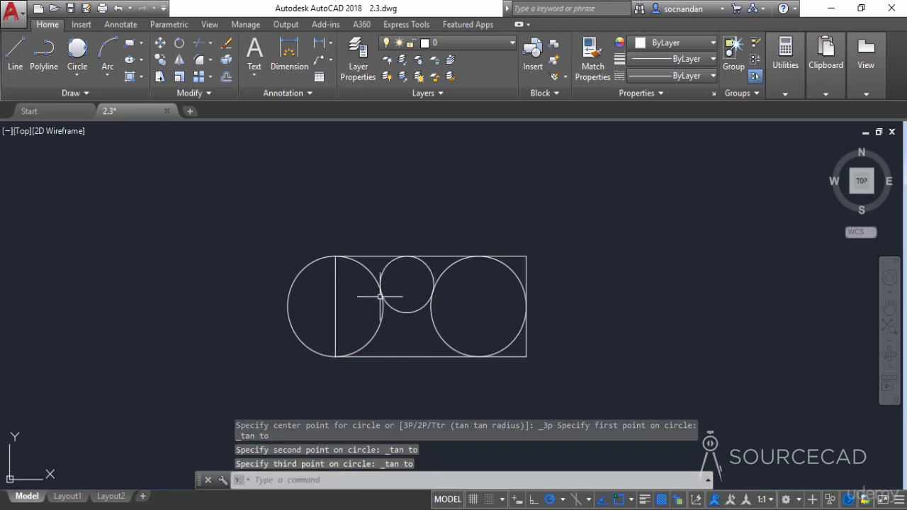